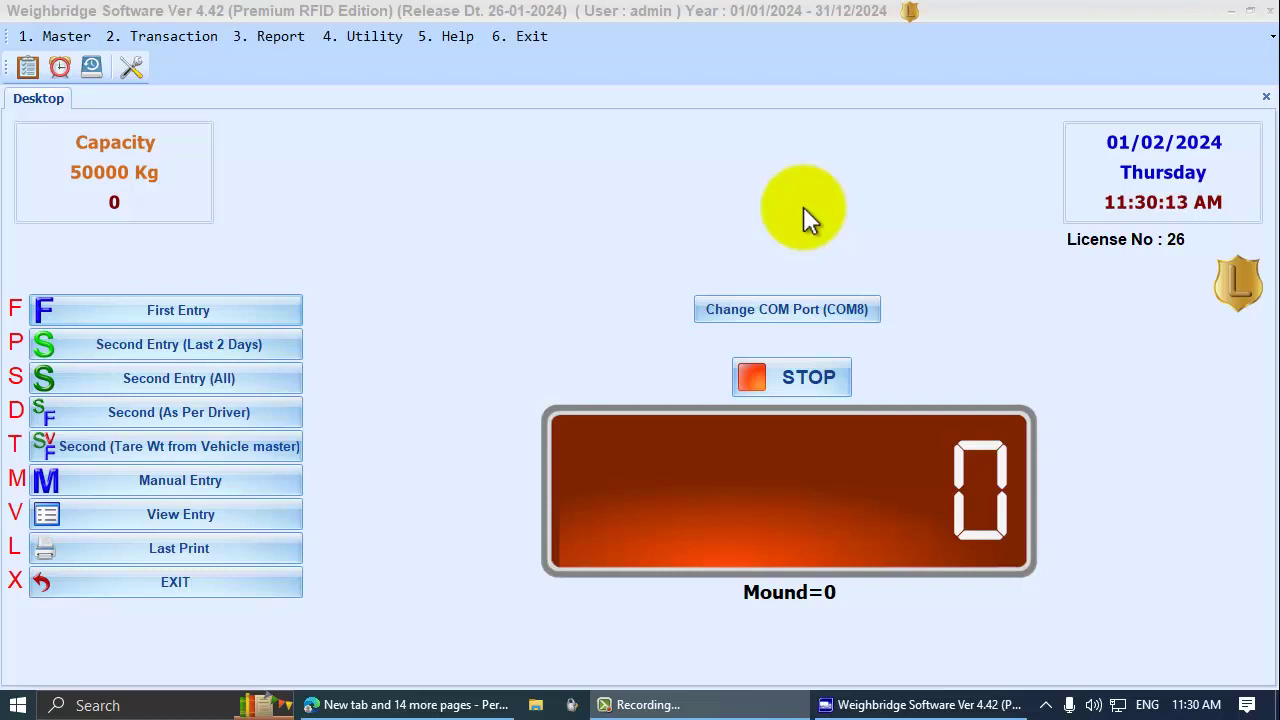
Step: Enable constant weight saving in the automatic report saving section of the software setup
click(371, 36)
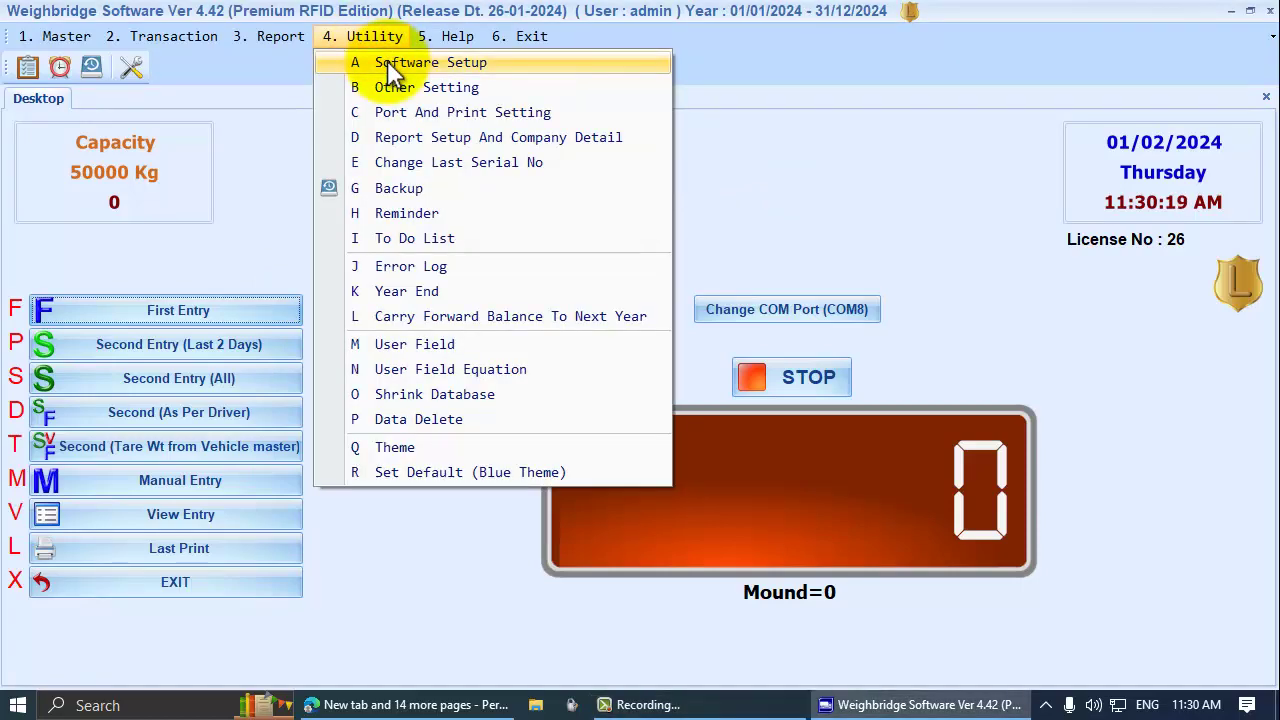
click(390, 63)
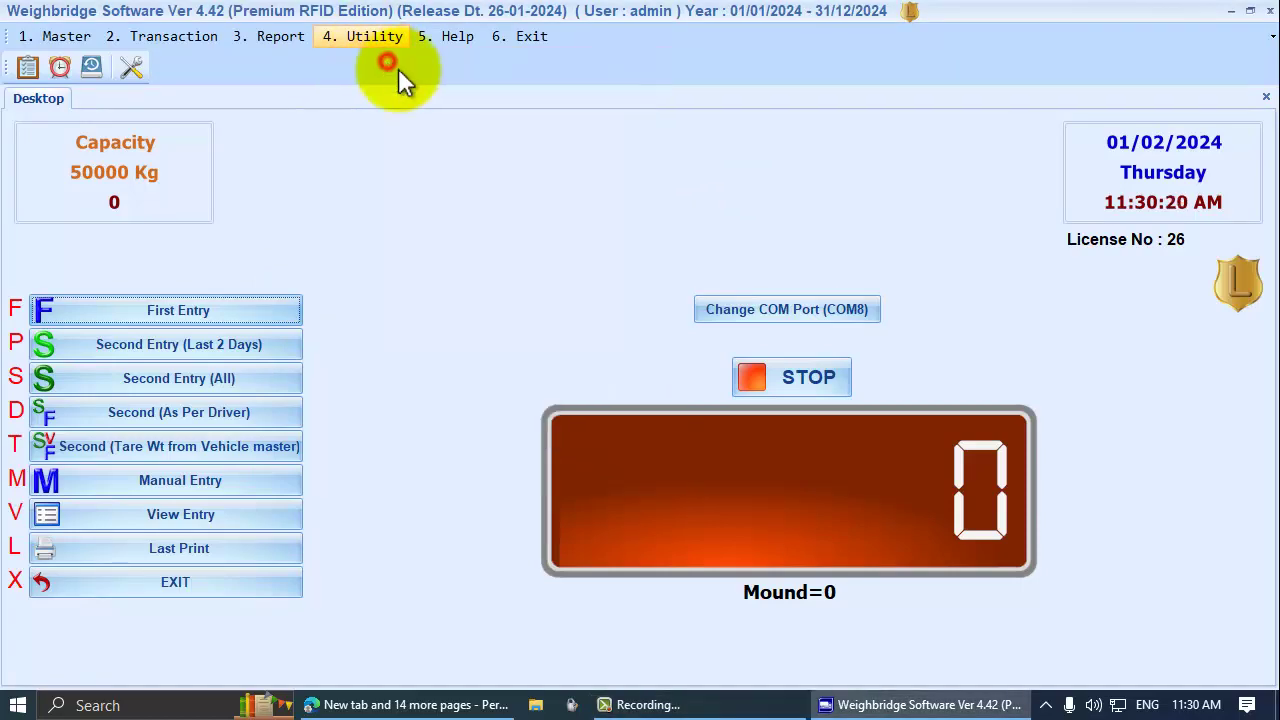
click(854, 71)
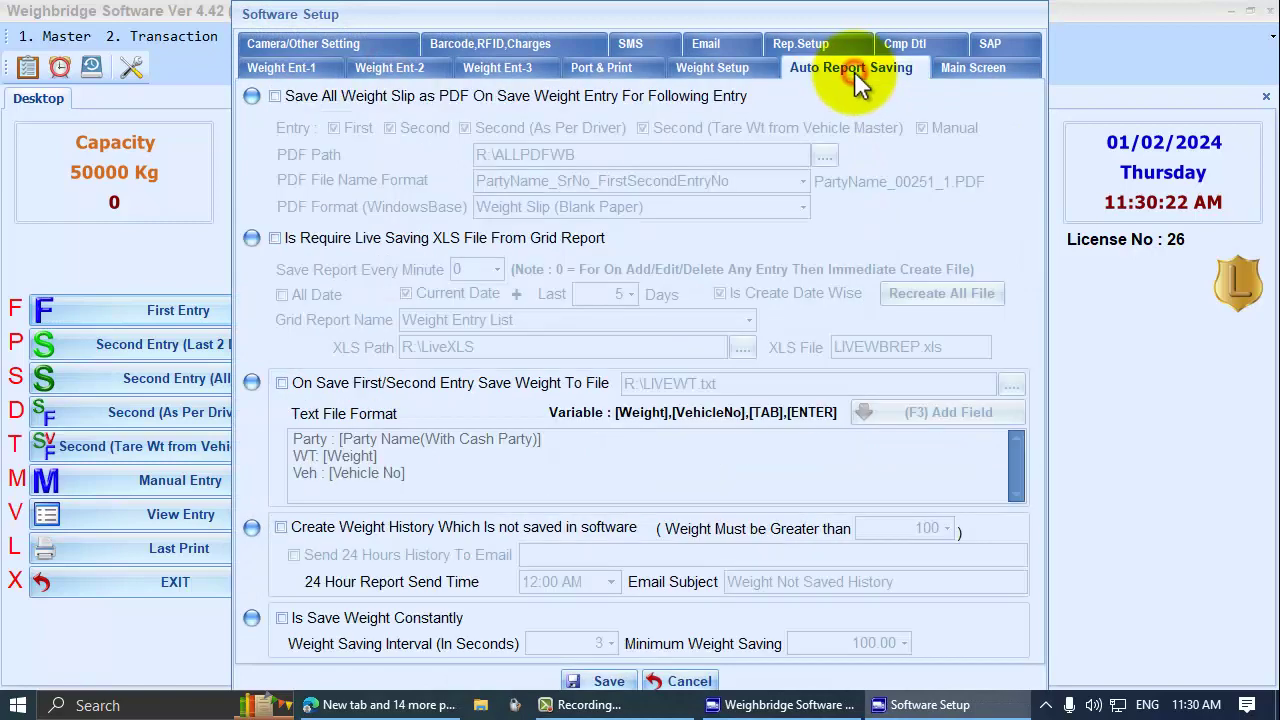
click(304, 620)
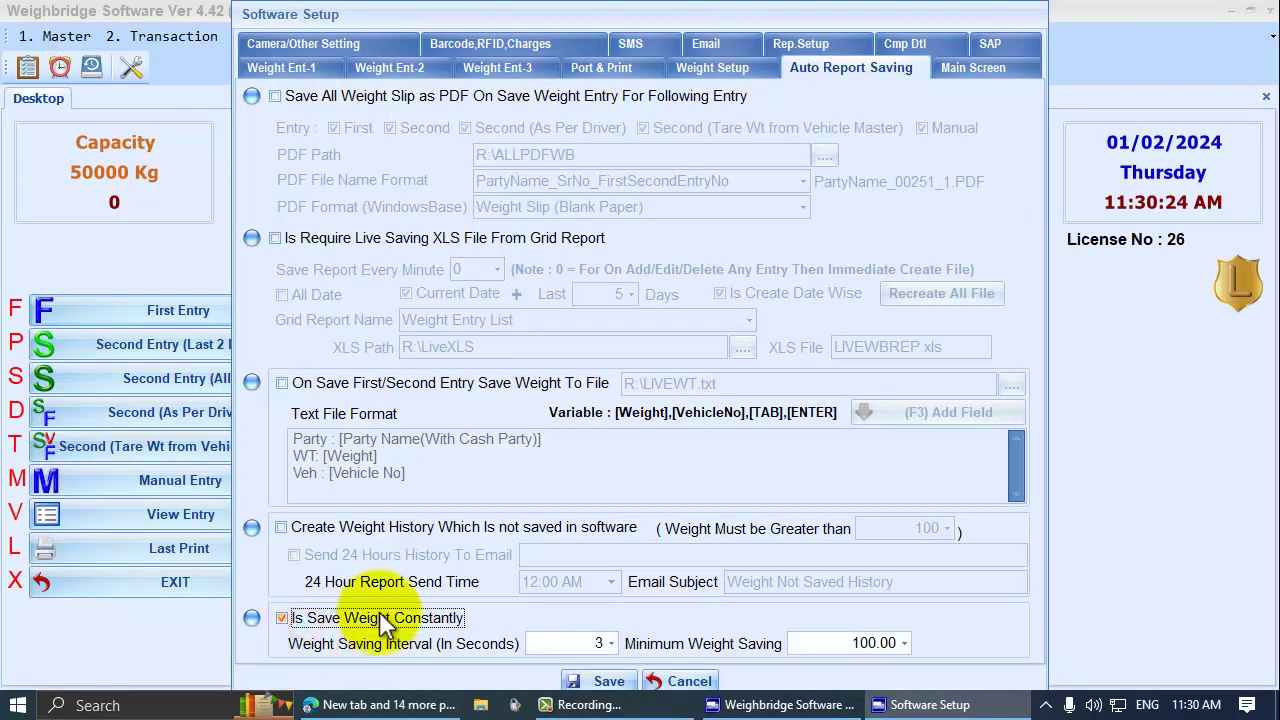
click(588, 642)
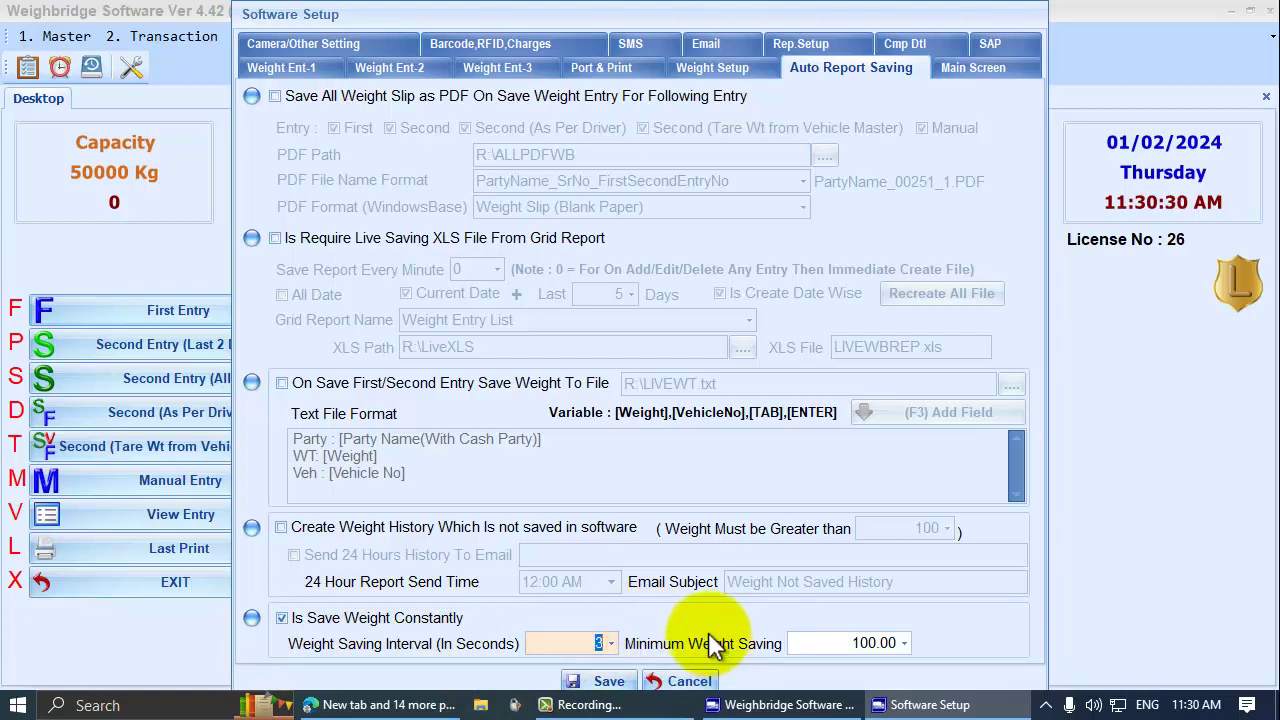
click(836, 642)
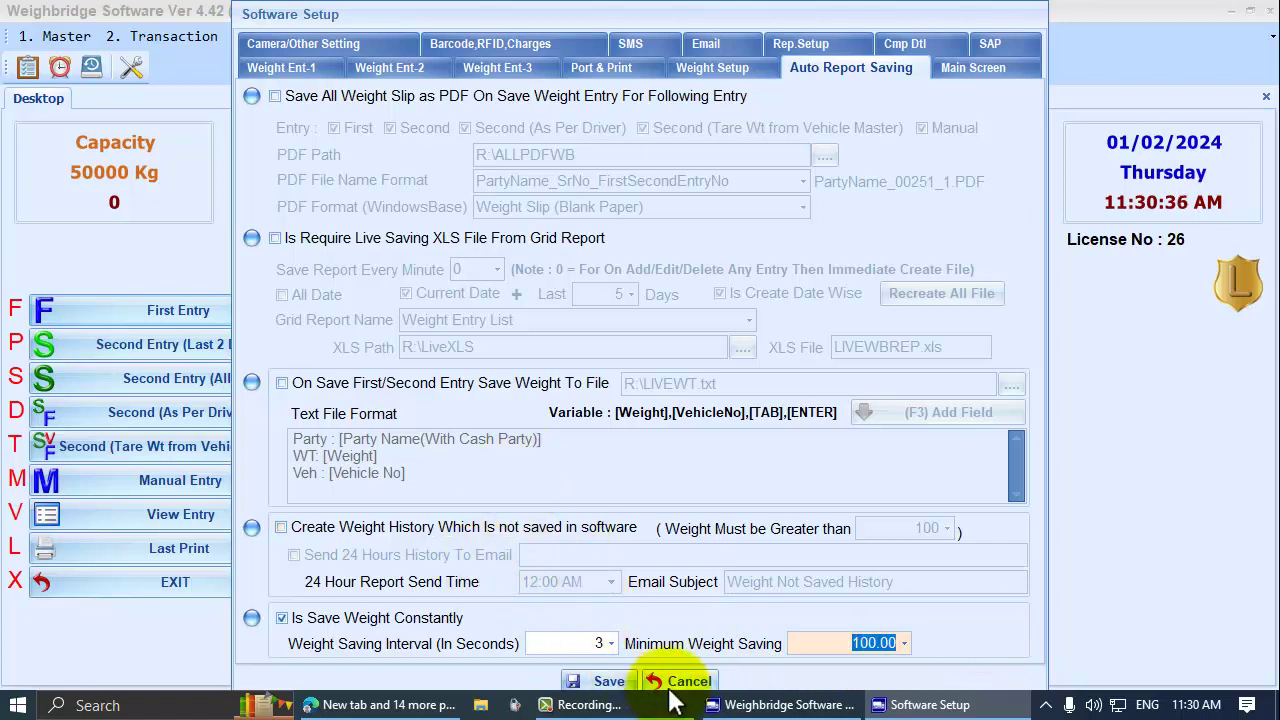
click(608, 682)
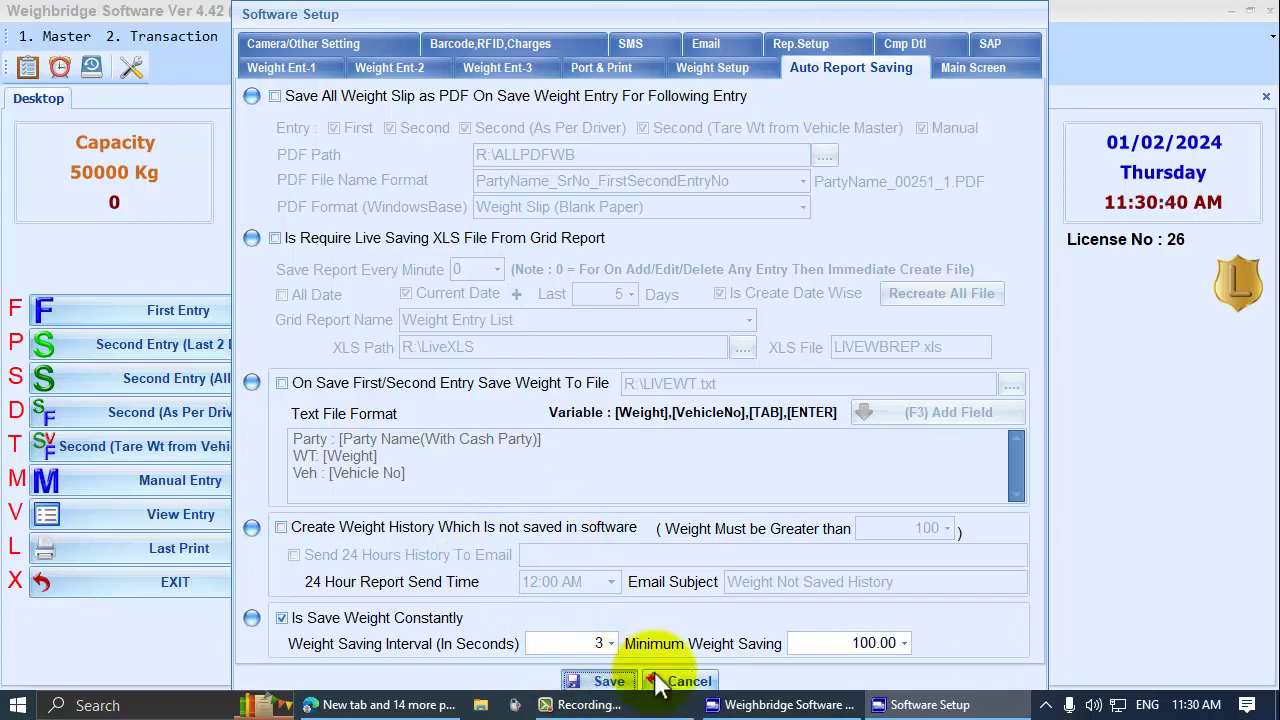
Step: Set the minimum weight for constant saving to 20 and save the software setup
click(828, 643)
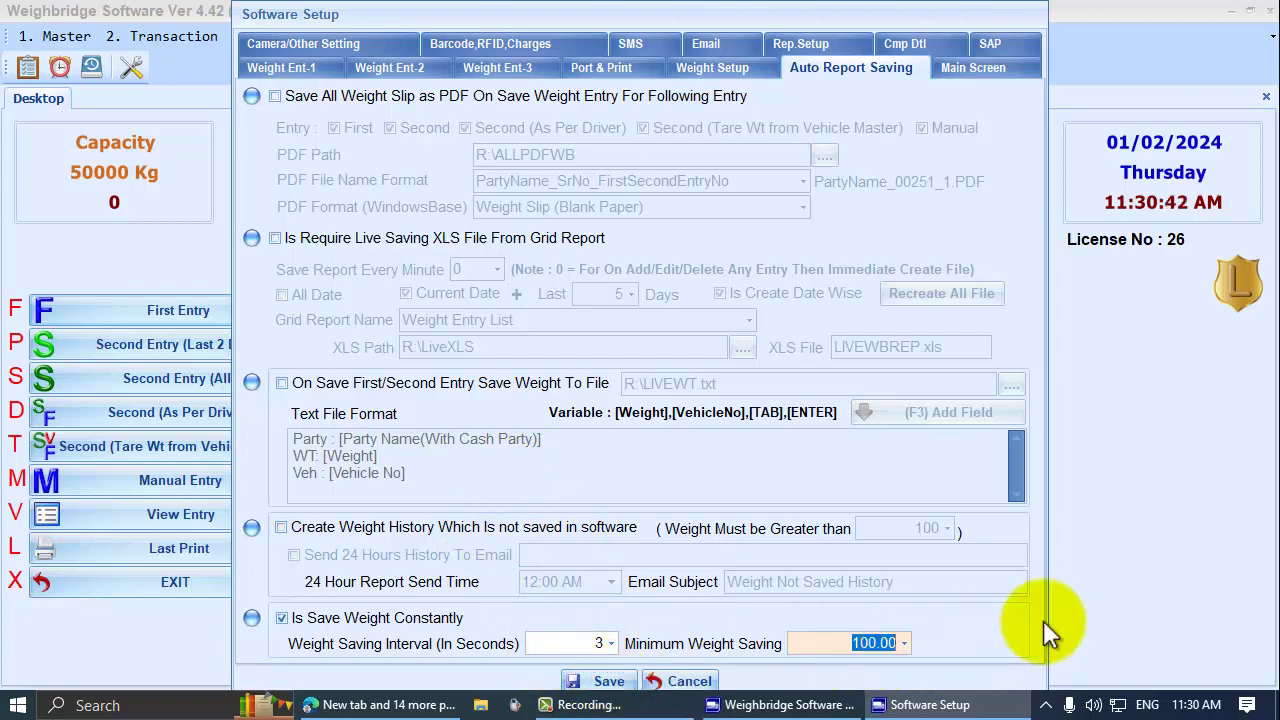
text(20)
key(Tab)
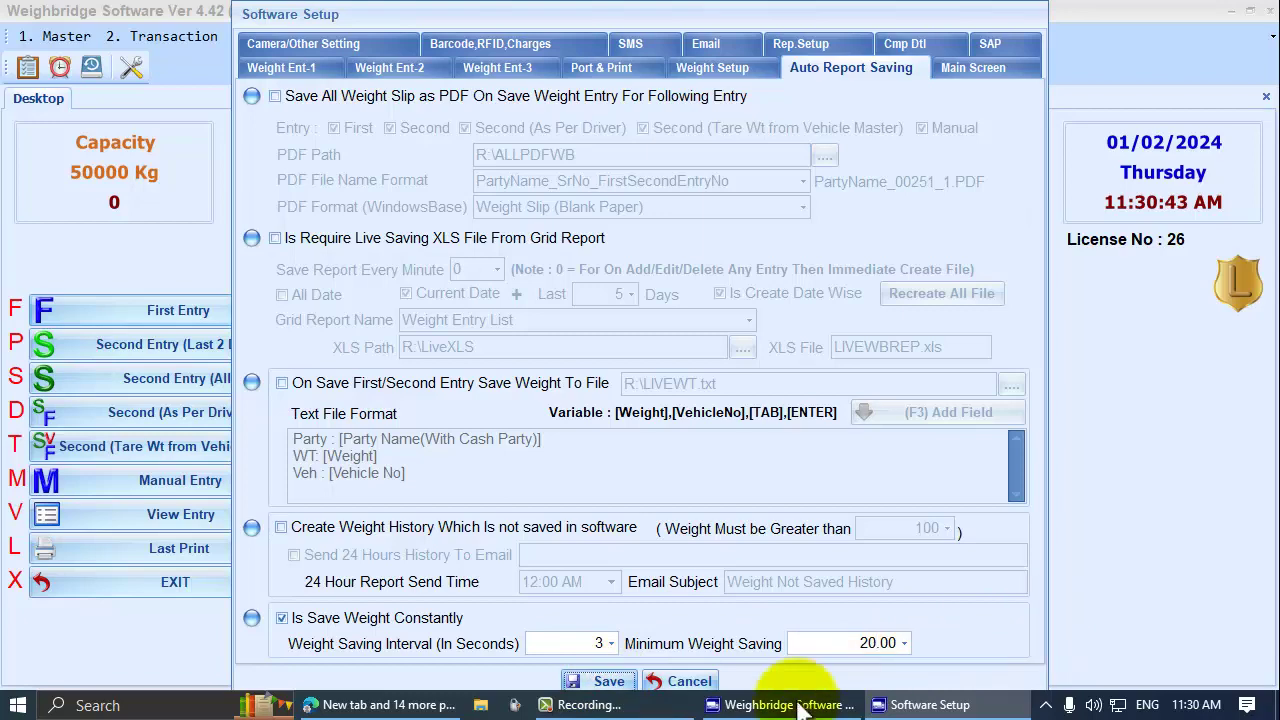
click(603, 681)
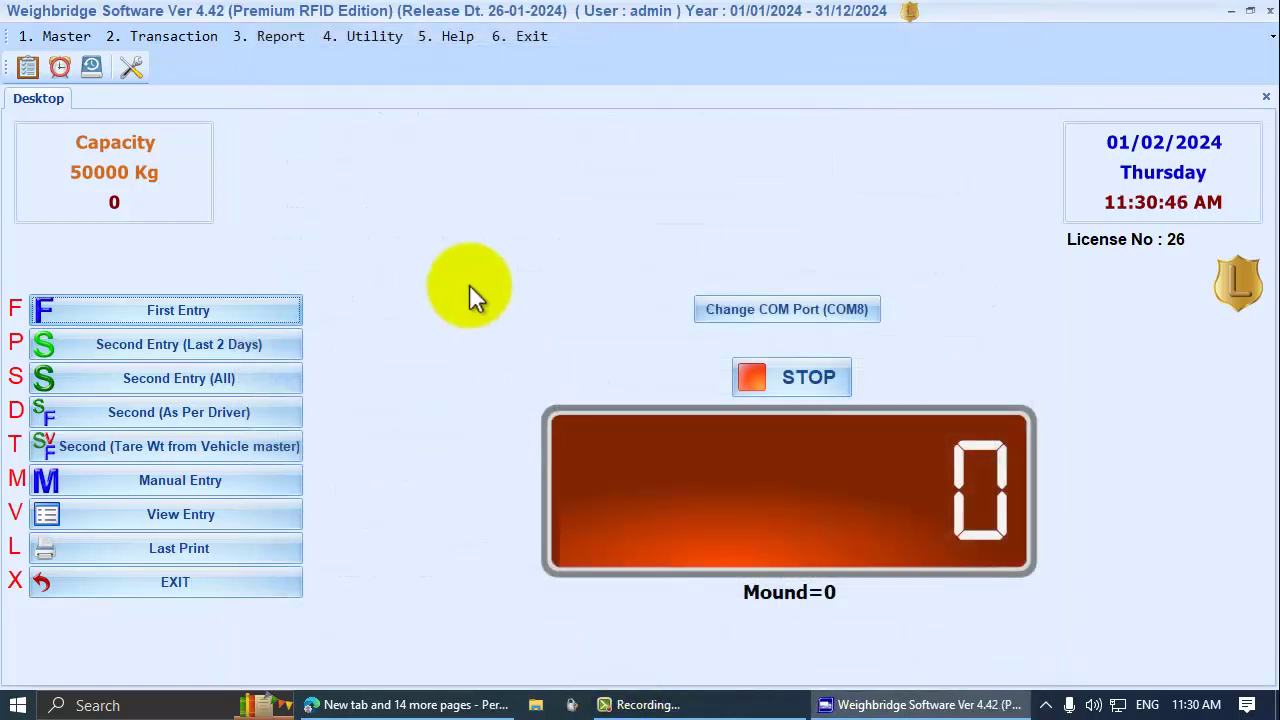
Step: Open the Constantly Weight Saving Report, check the recorded entry's weight and time, and close the report
click(272, 37)
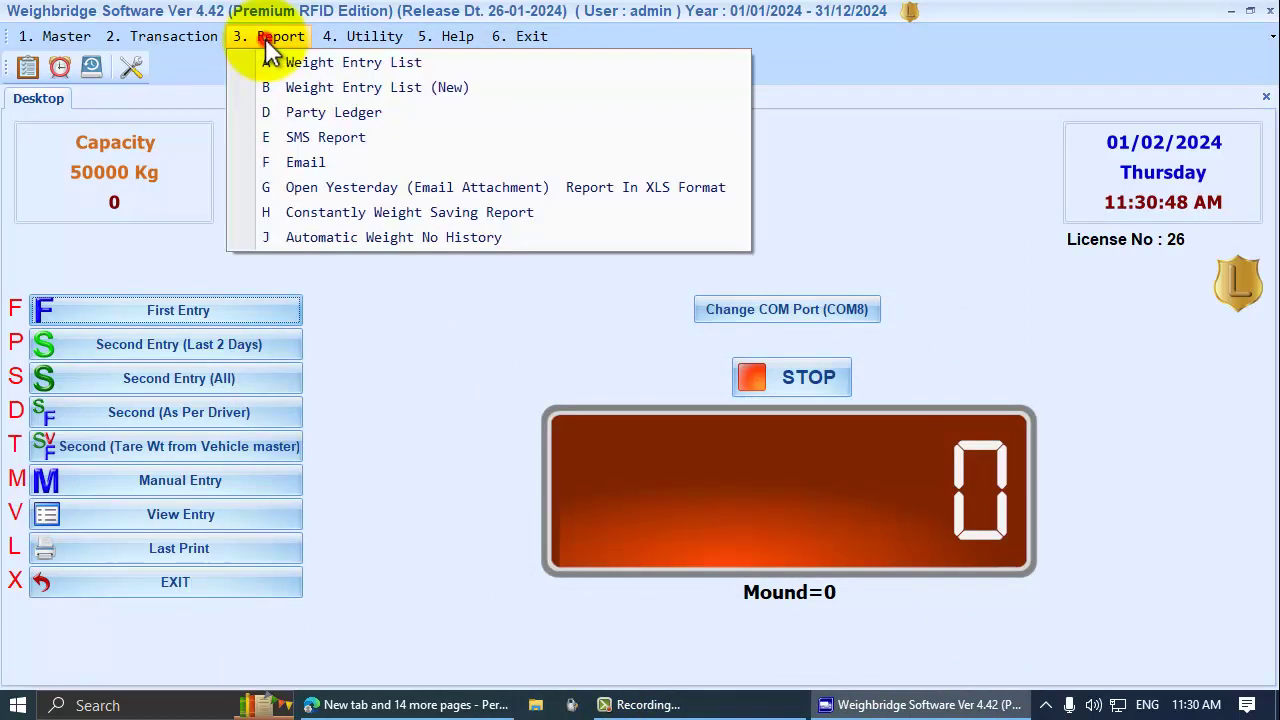
click(327, 212)
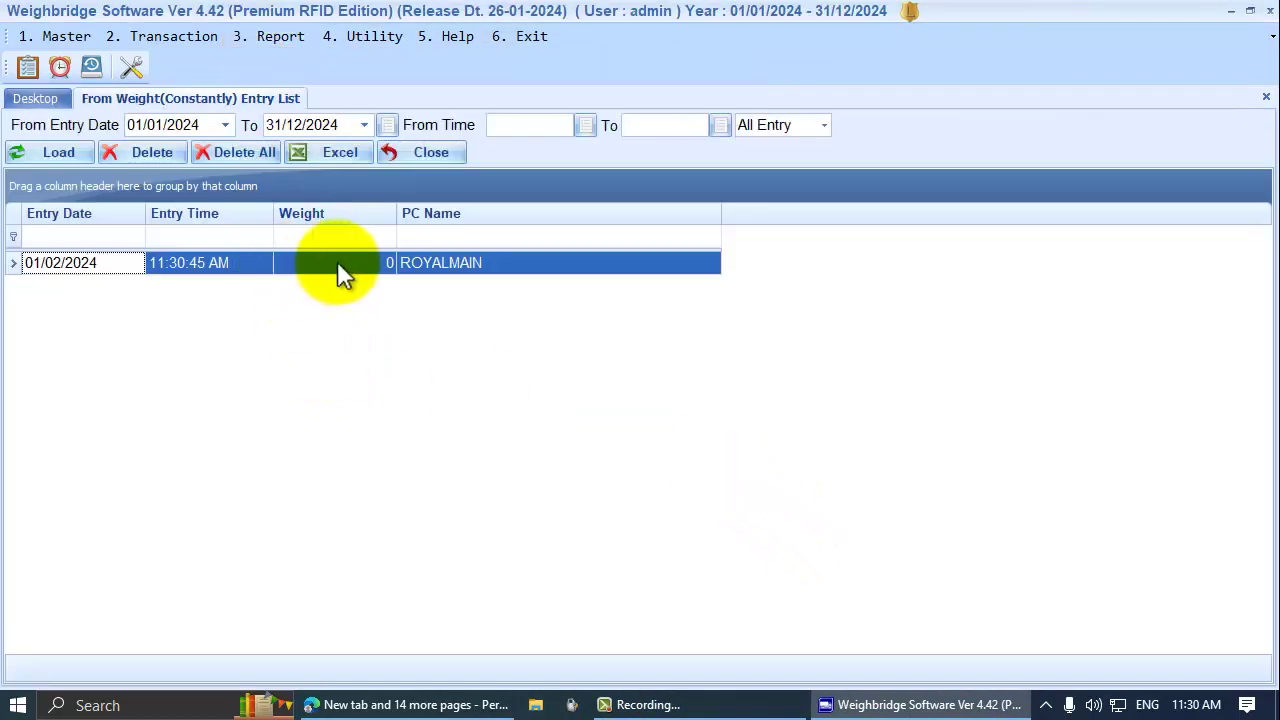
click(340, 263)
click(166, 264)
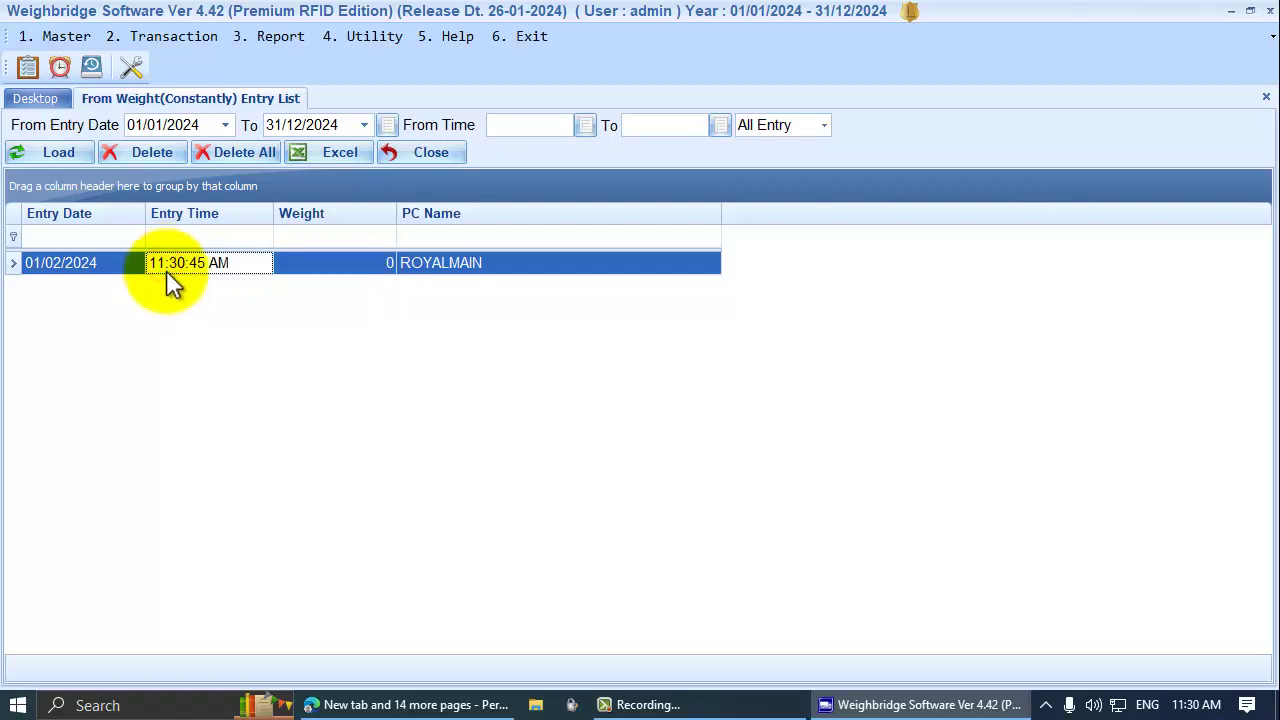
click(1266, 96)
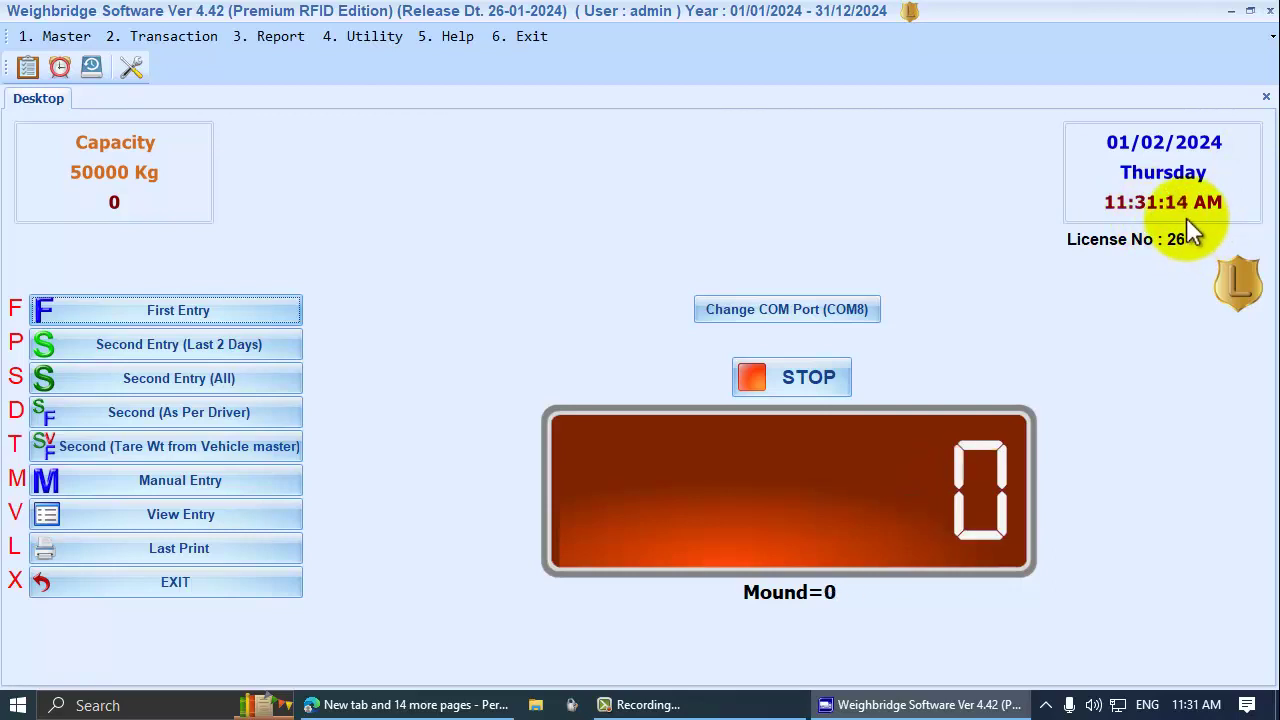
Step: Reopen the Constantly Weight Saving Report and compare the weights of its first two recorded entries
click(267, 40)
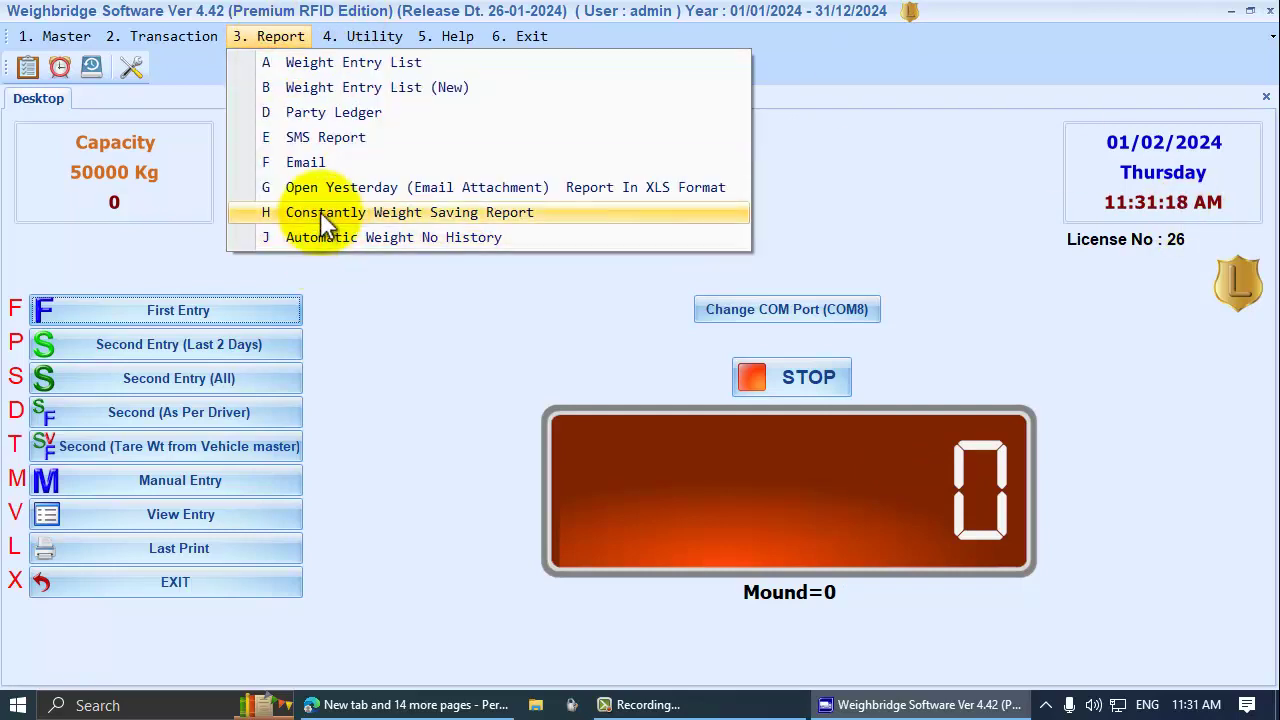
click(320, 212)
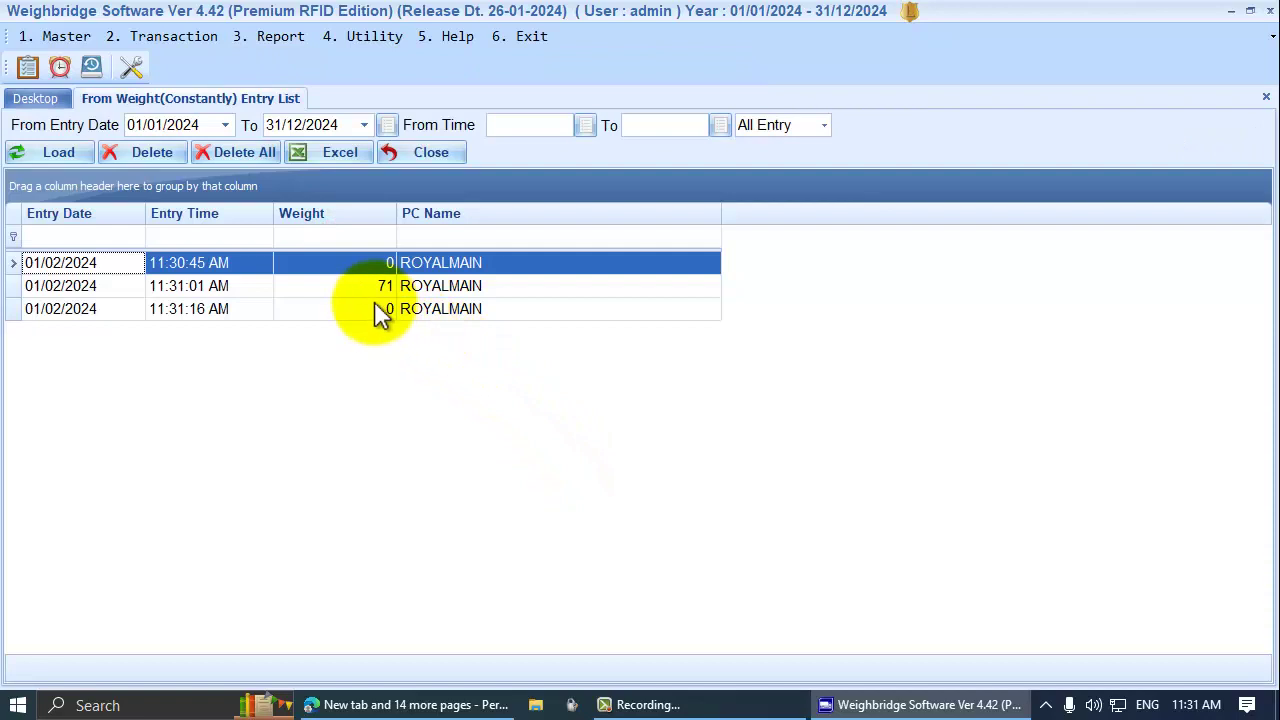
click(370, 288)
click(374, 263)
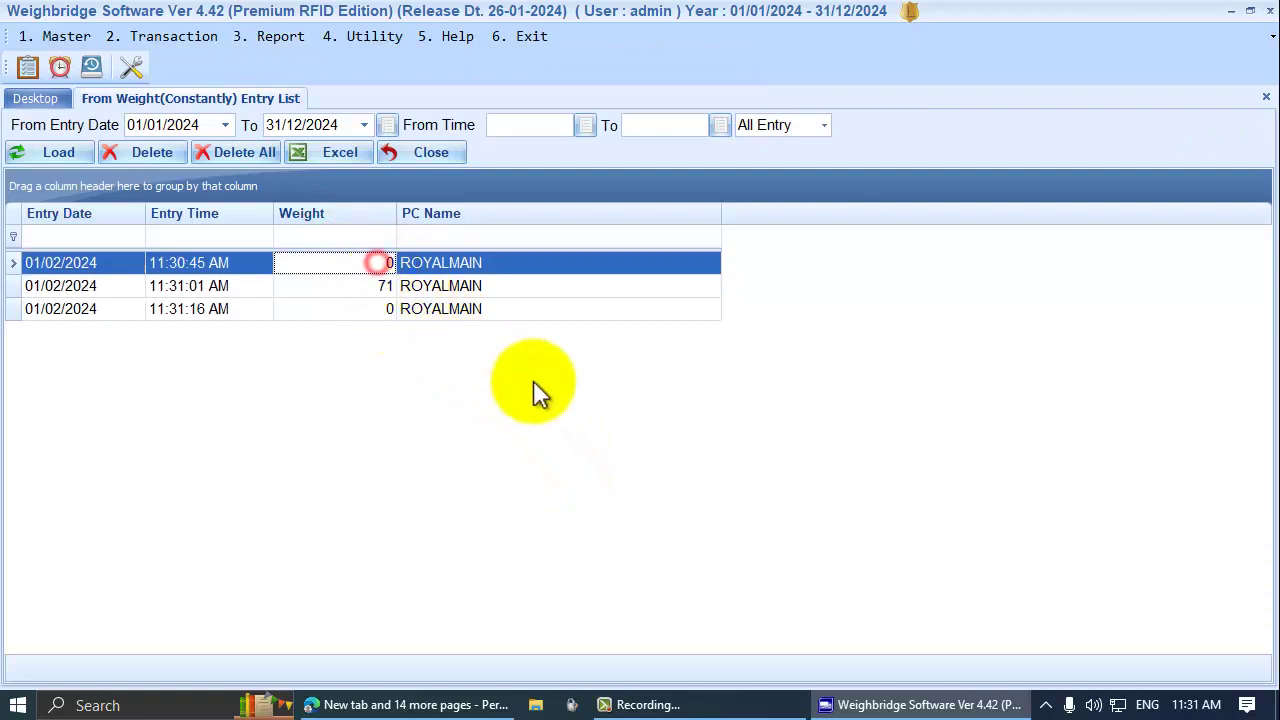
click(378, 287)
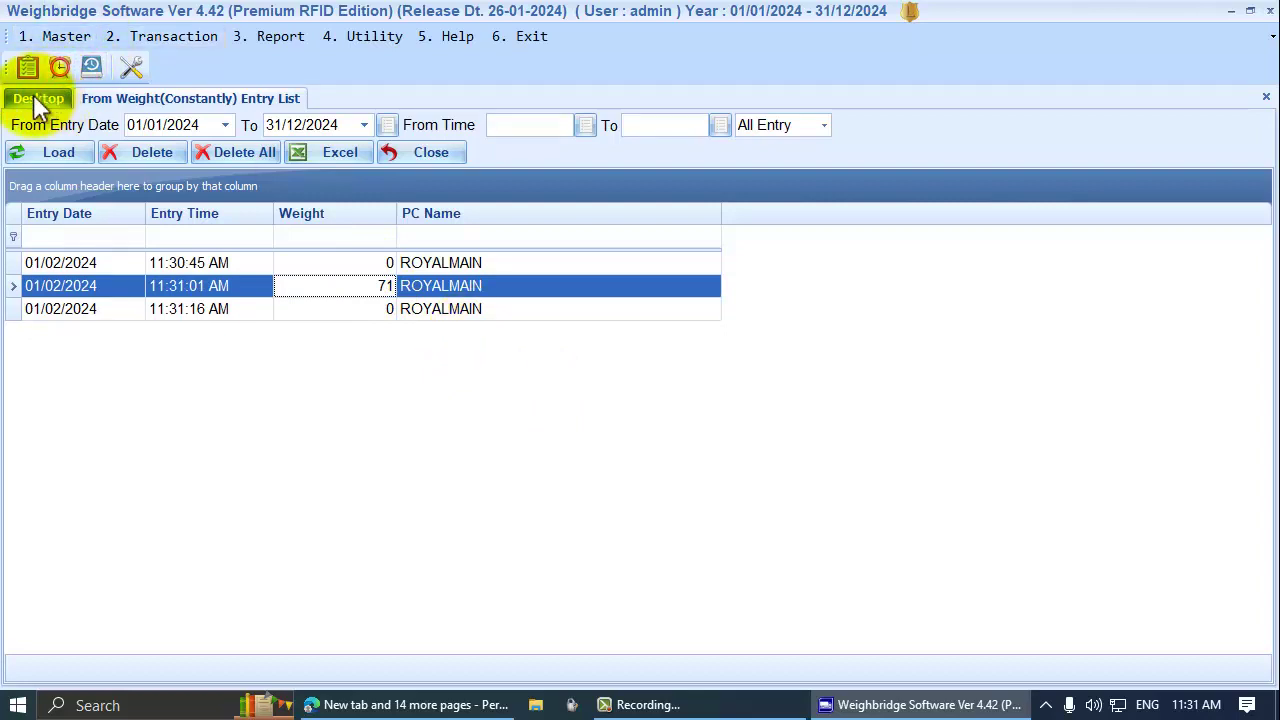
click(375, 264)
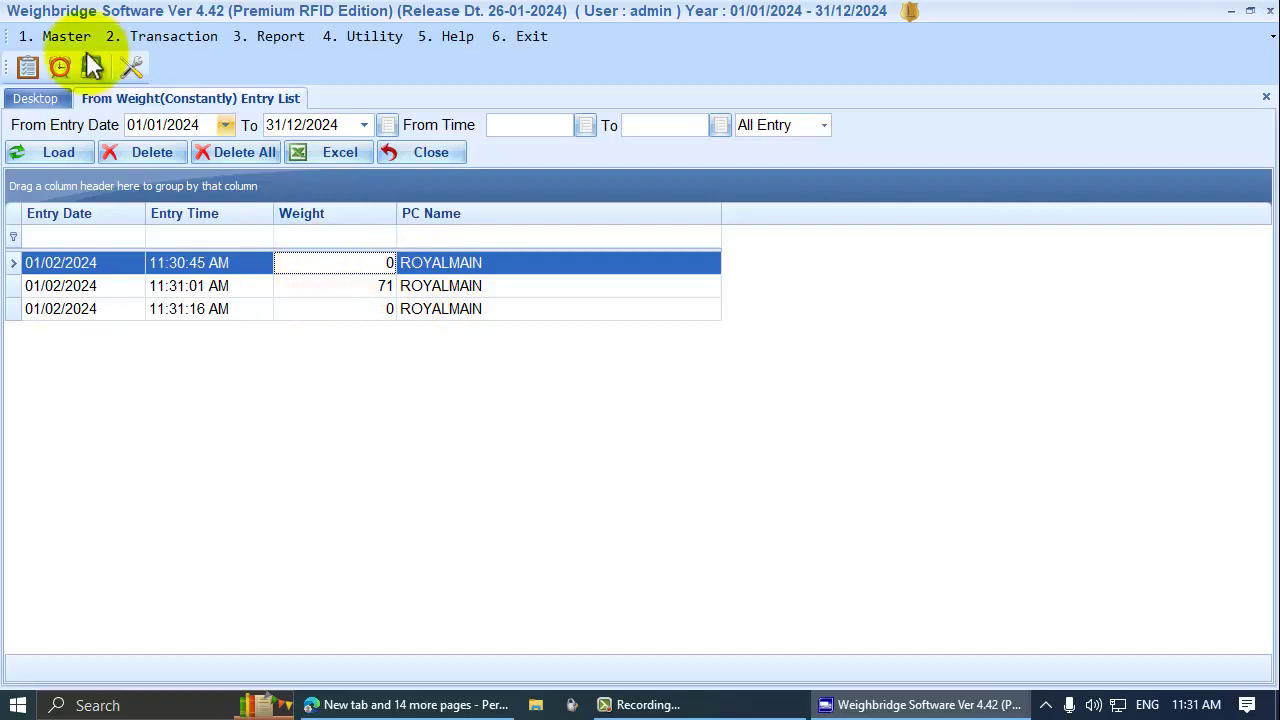
Step: Check the live weight display, reload the constant weight entry list and examine the newest entries' weights
click(32, 100)
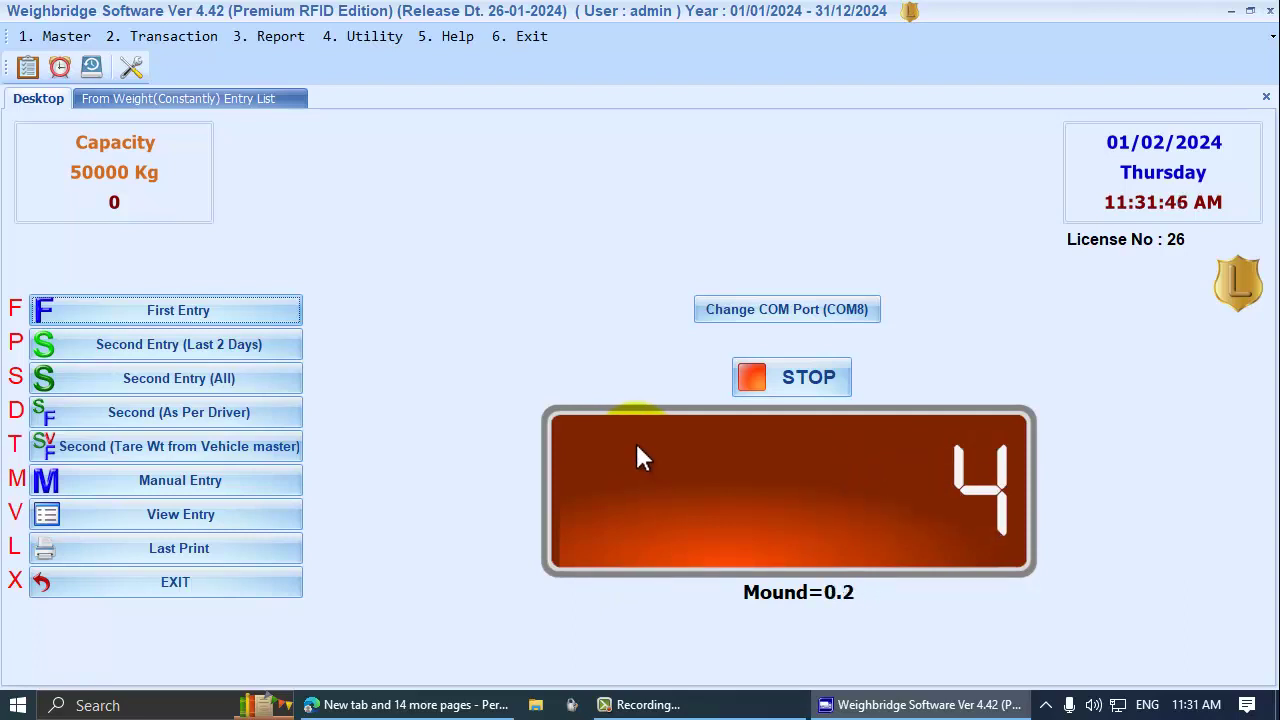
click(220, 98)
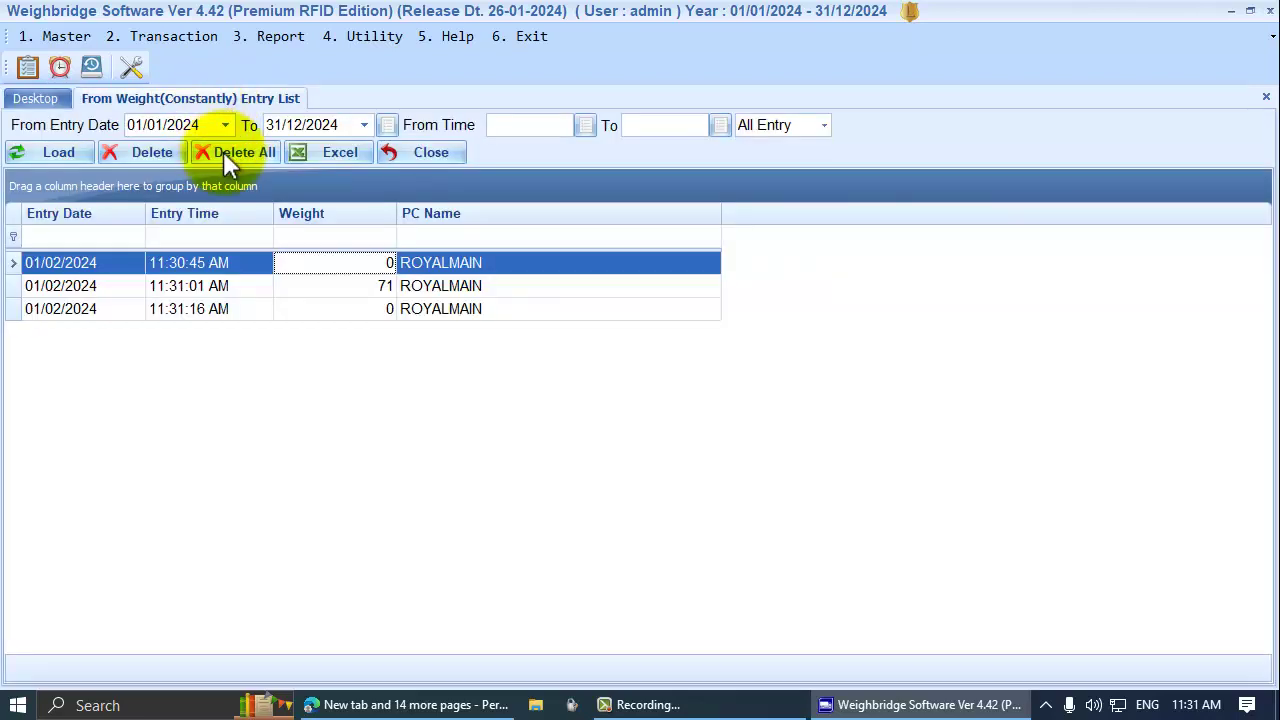
click(34, 152)
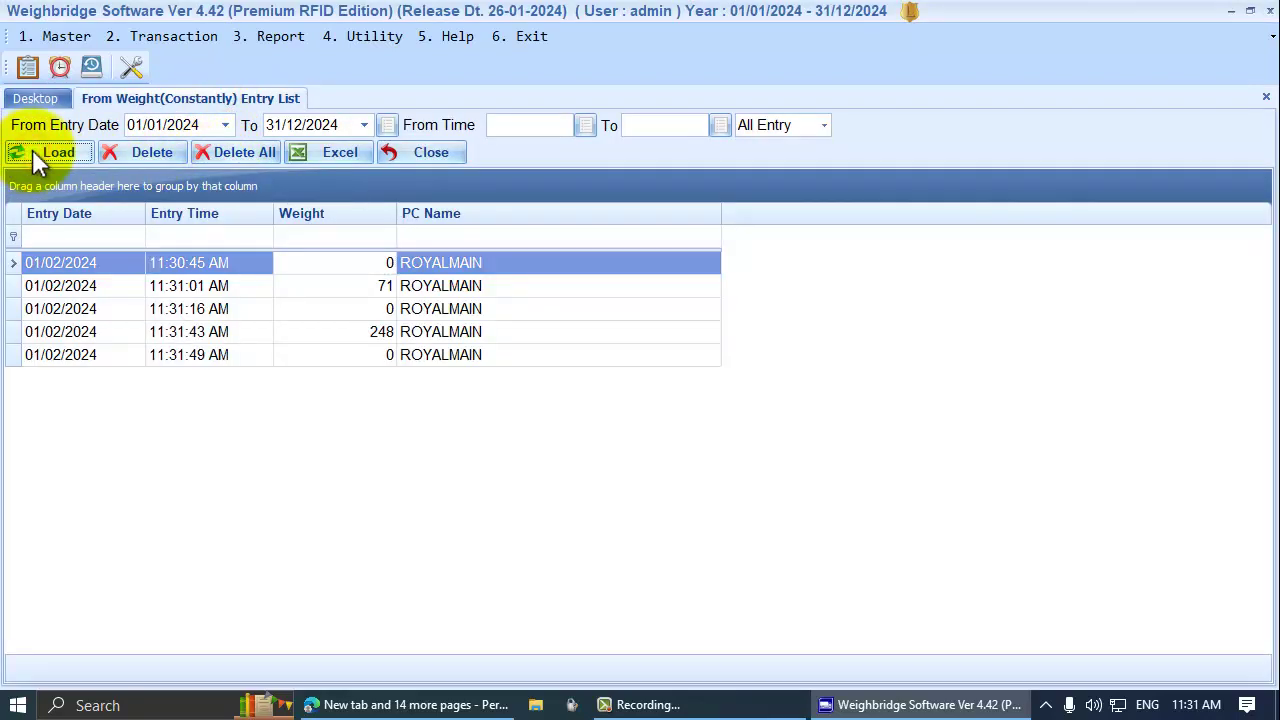
click(358, 331)
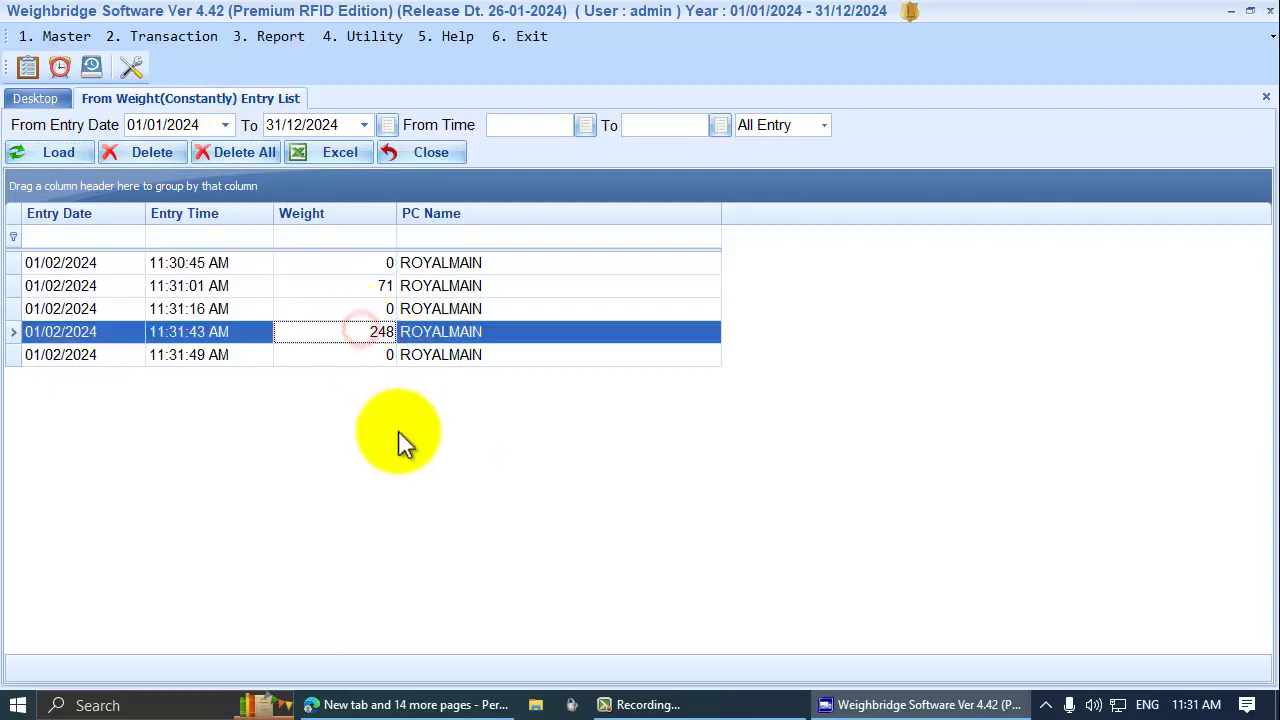
click(389, 357)
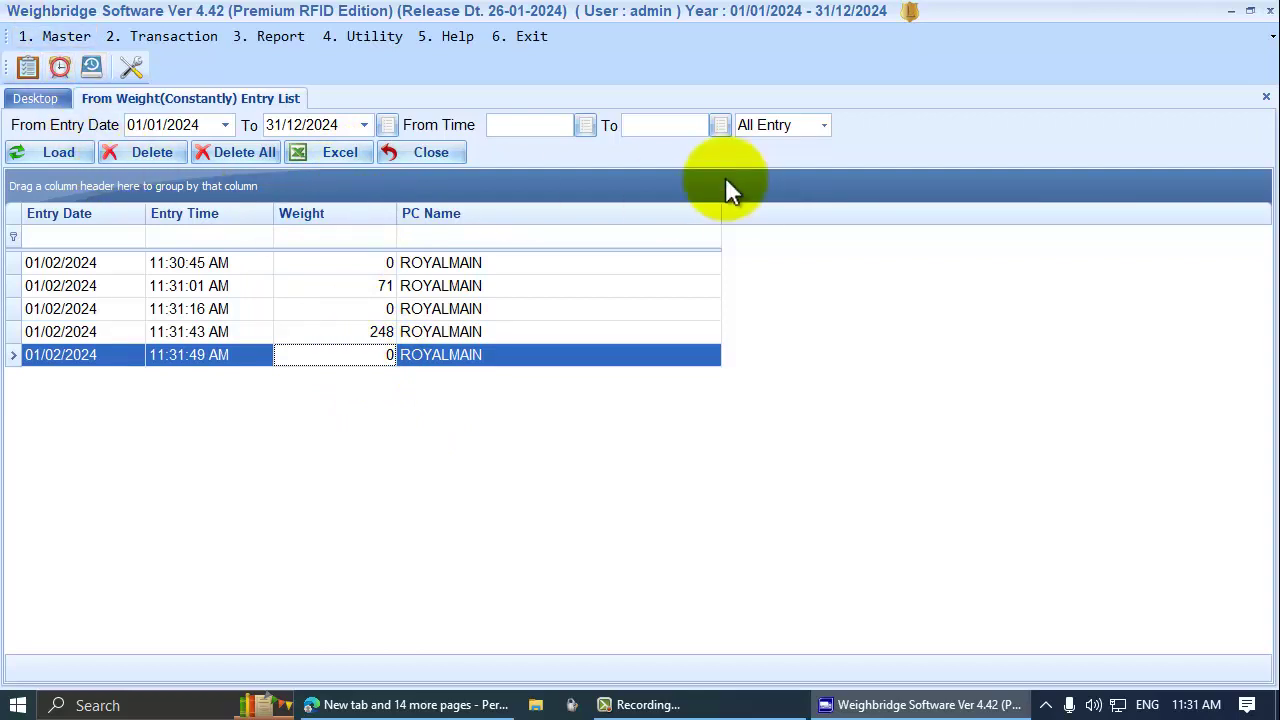
Step: Delete the 11:31:01 AM entry from the constant weight entry list
click(354, 333)
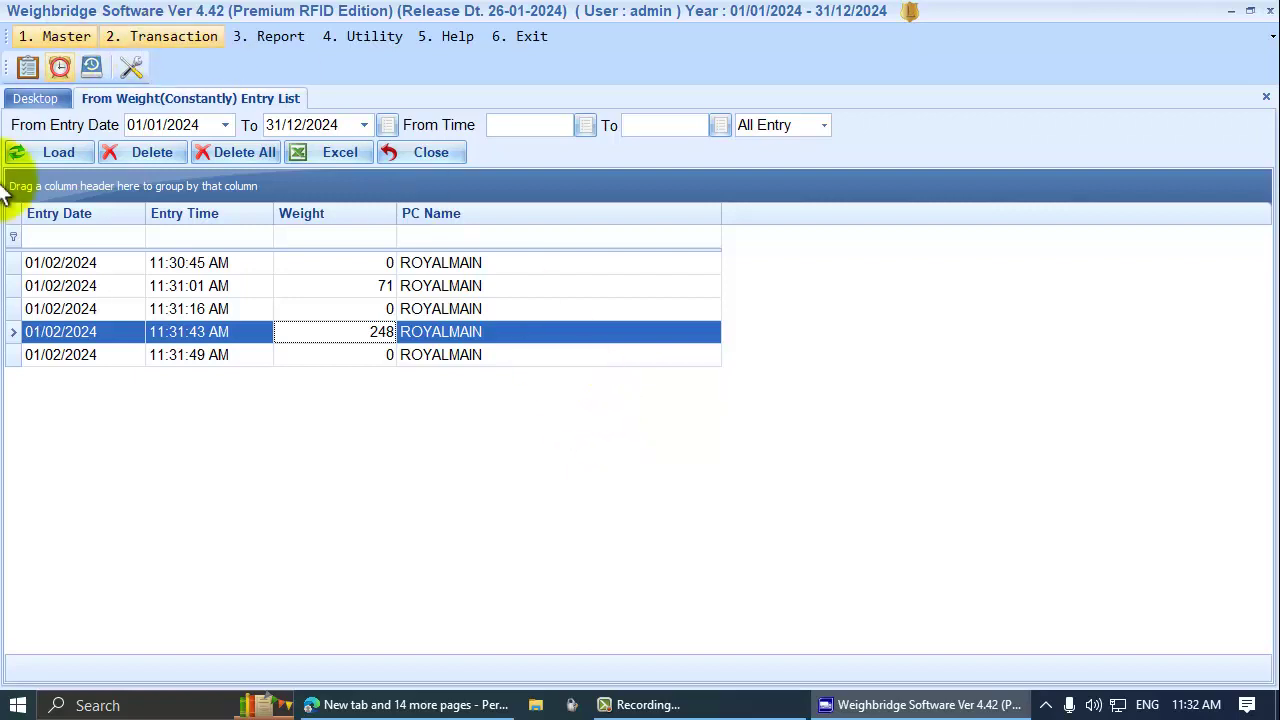
click(366, 294)
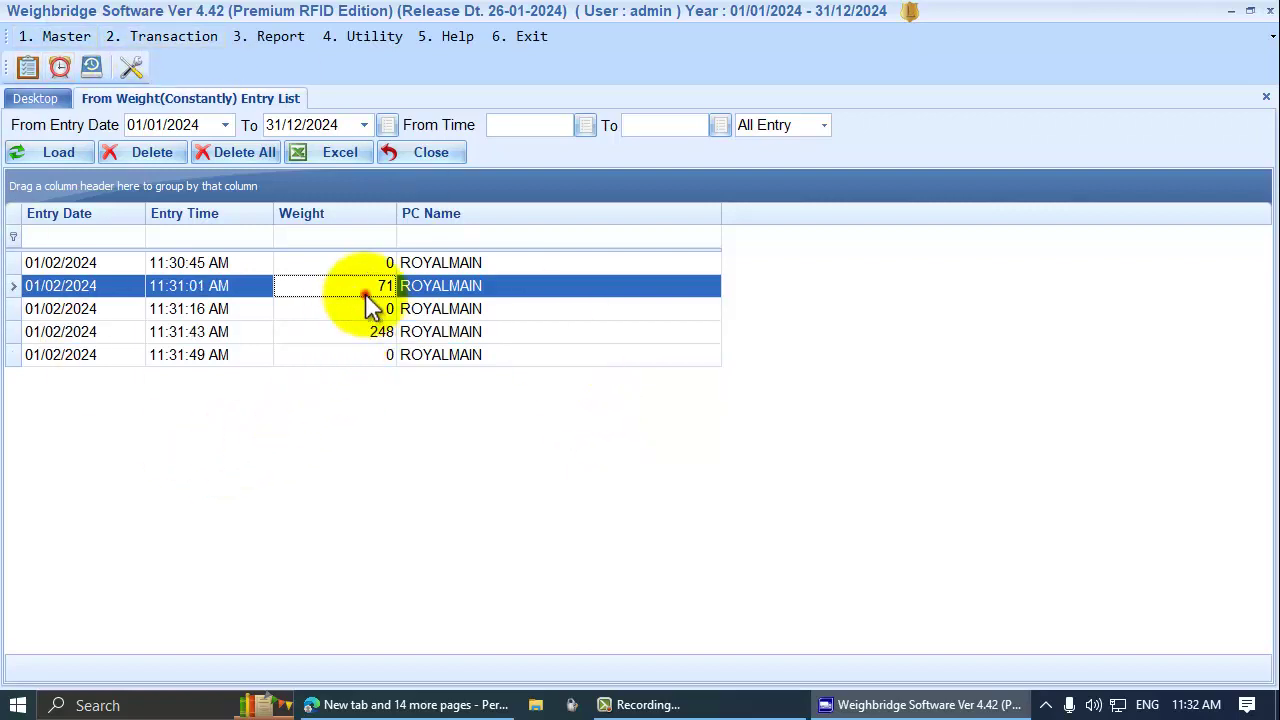
click(152, 152)
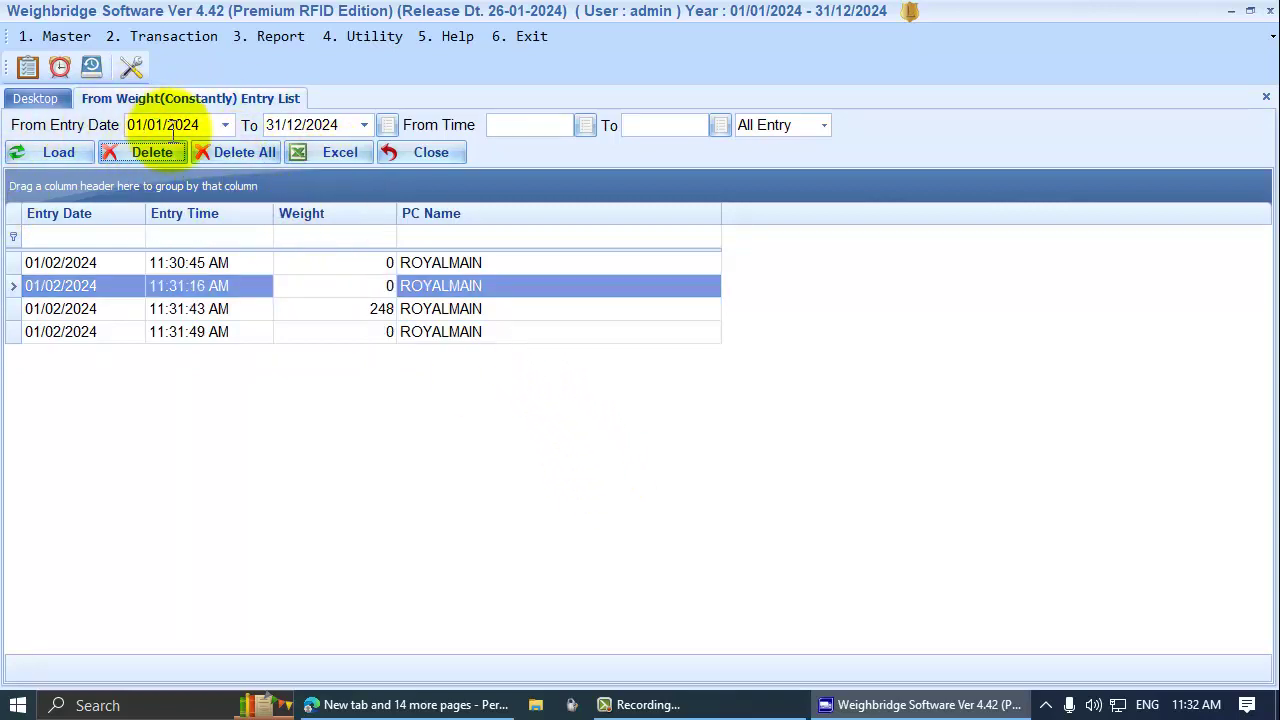
Step: Filter the constant weight entry list to Weight = 0 and reload it
click(133, 125)
click(277, 130)
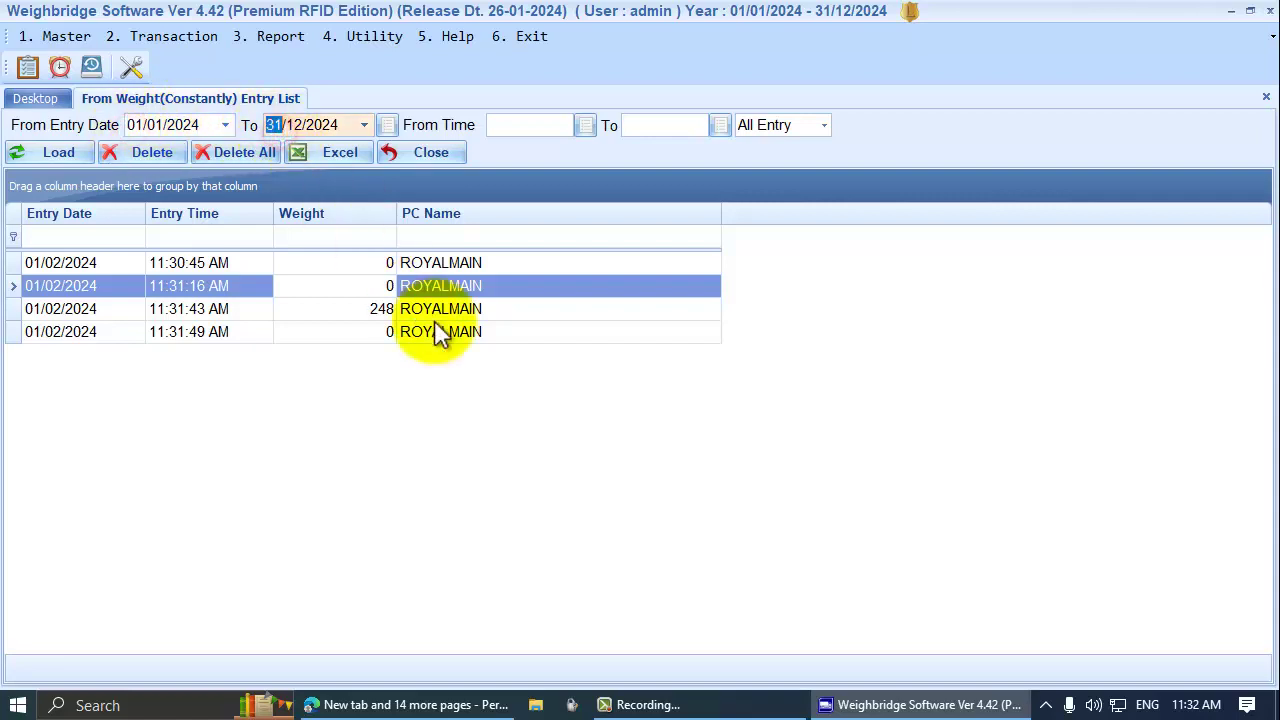
click(798, 127)
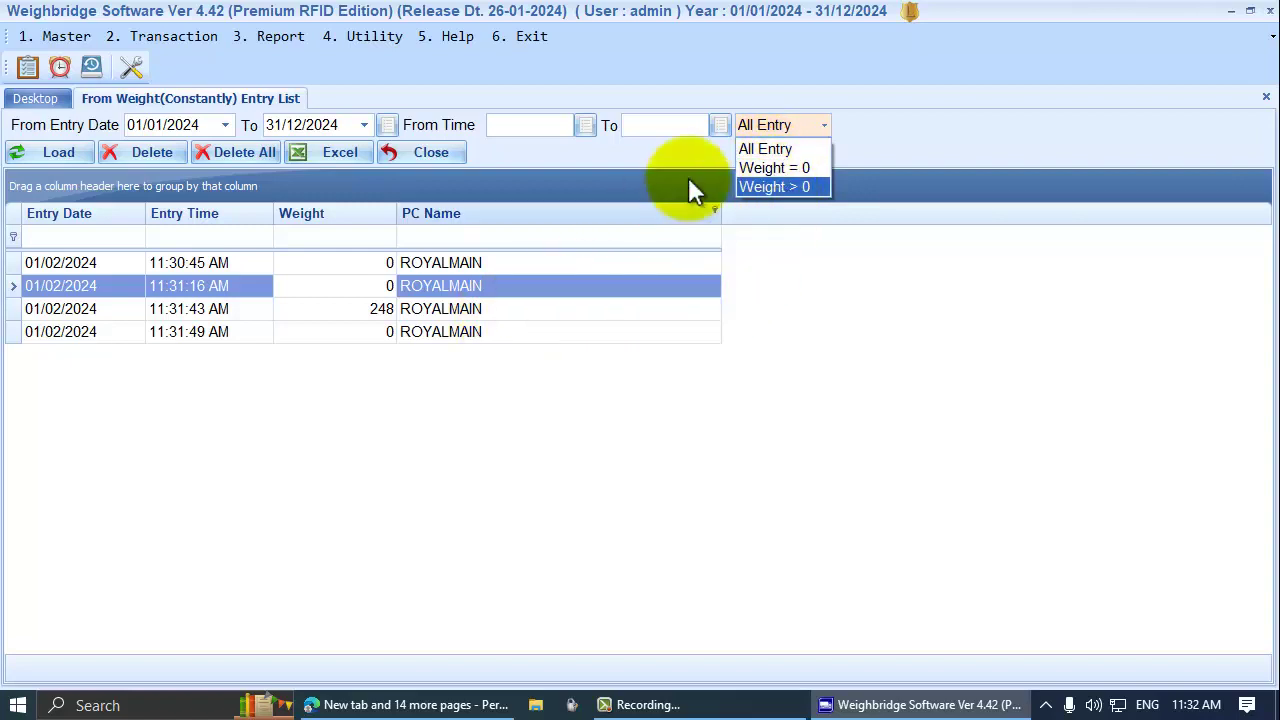
click(780, 168)
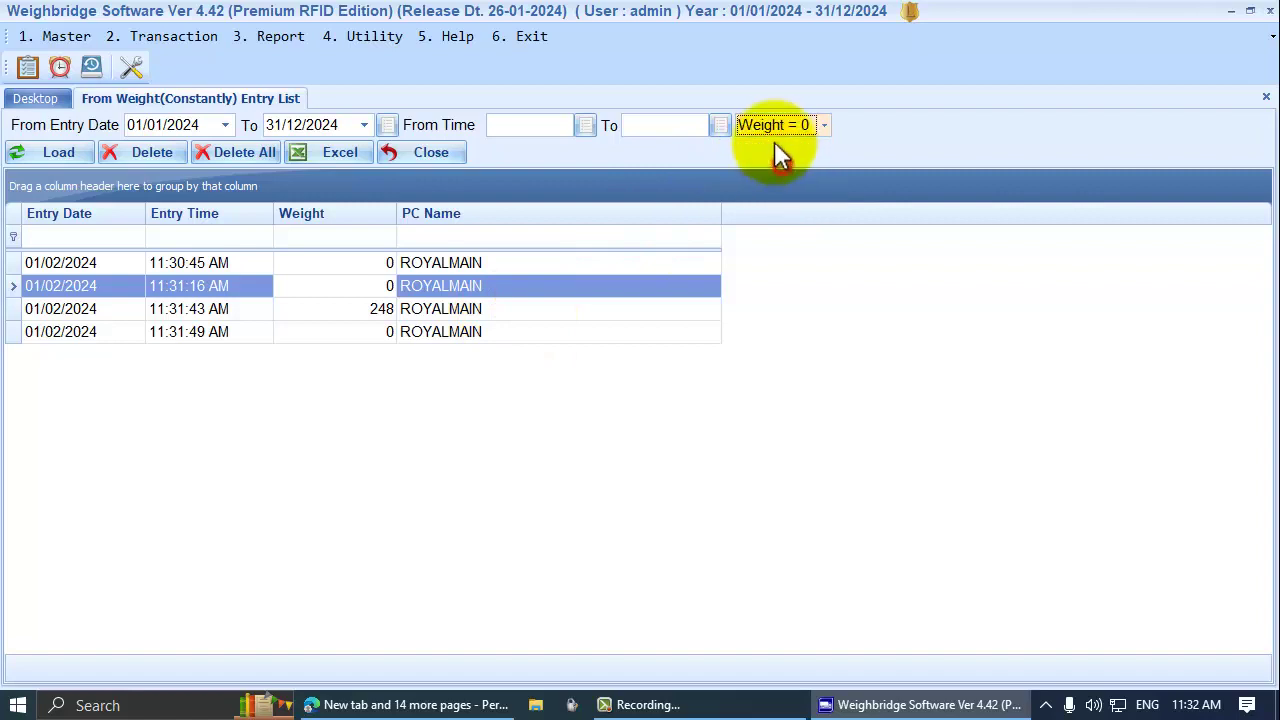
click(628, 290)
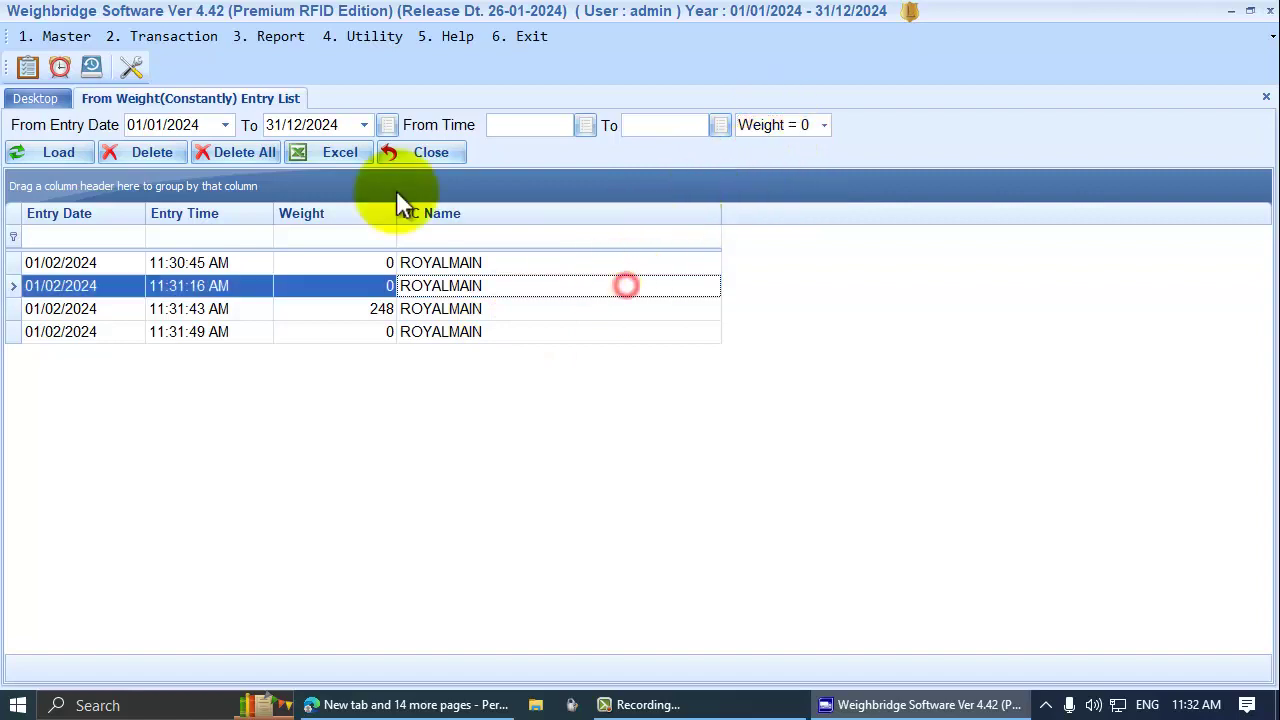
click(60, 152)
Step: Filter the constant weight entry list to Weight > 0 and reload it
click(822, 125)
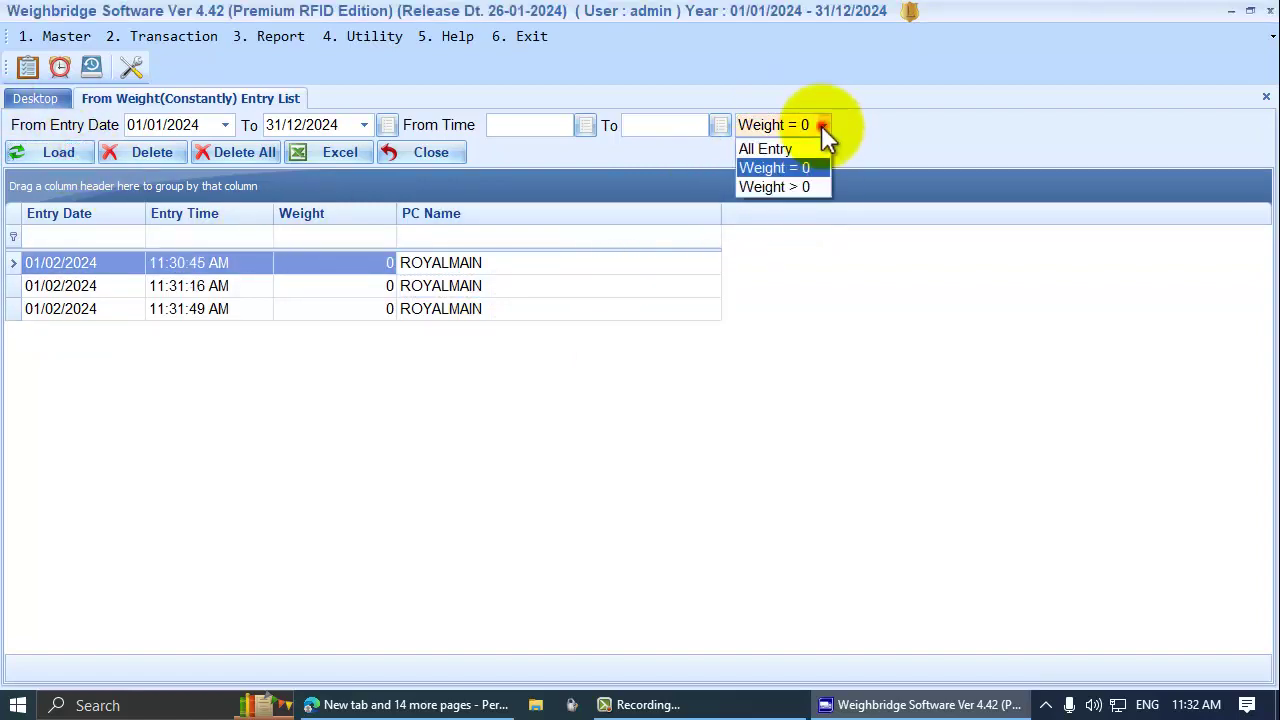
click(807, 186)
click(43, 146)
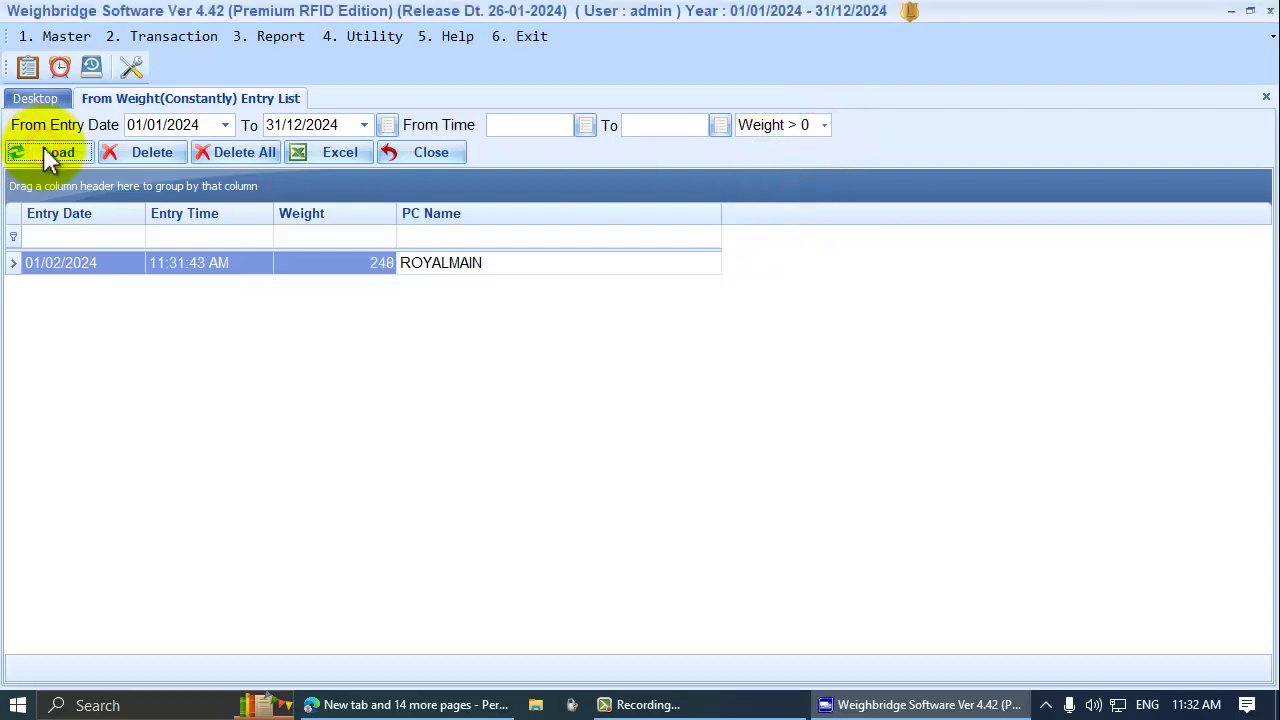
click(451, 262)
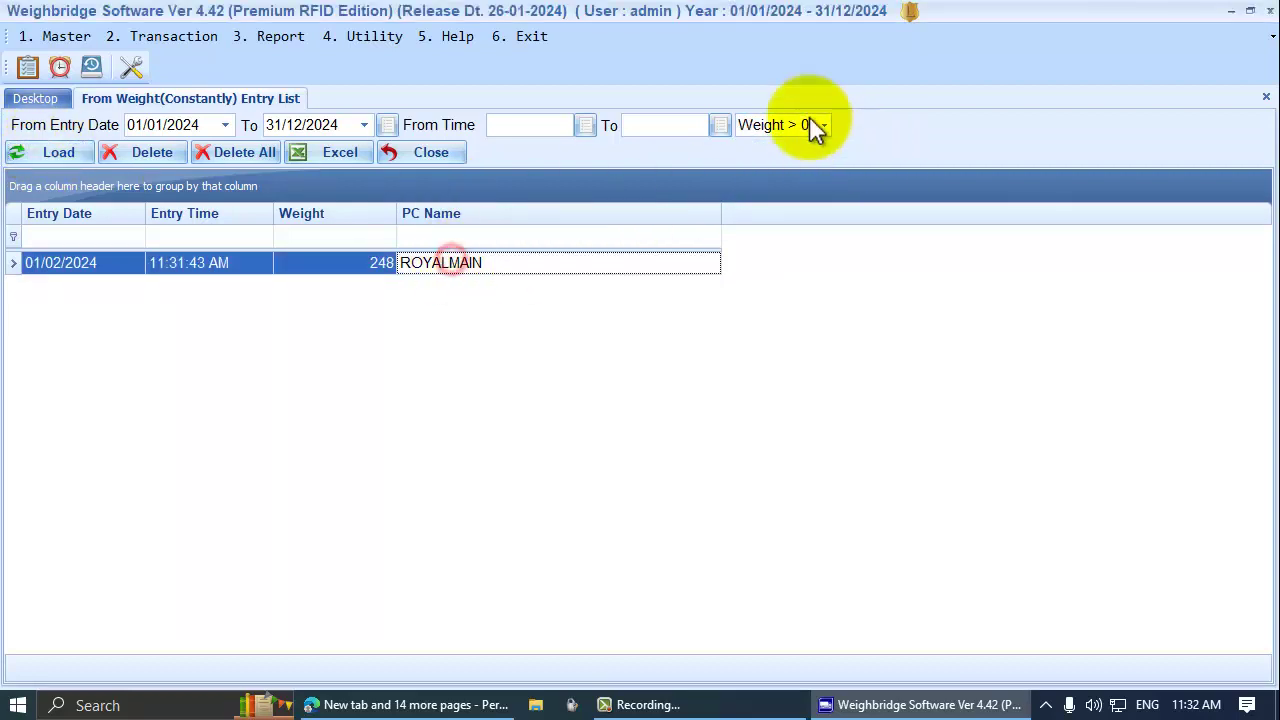
Step: Return the entry filter to All Entry and close the constant weight report
click(822, 125)
click(789, 150)
click(190, 262)
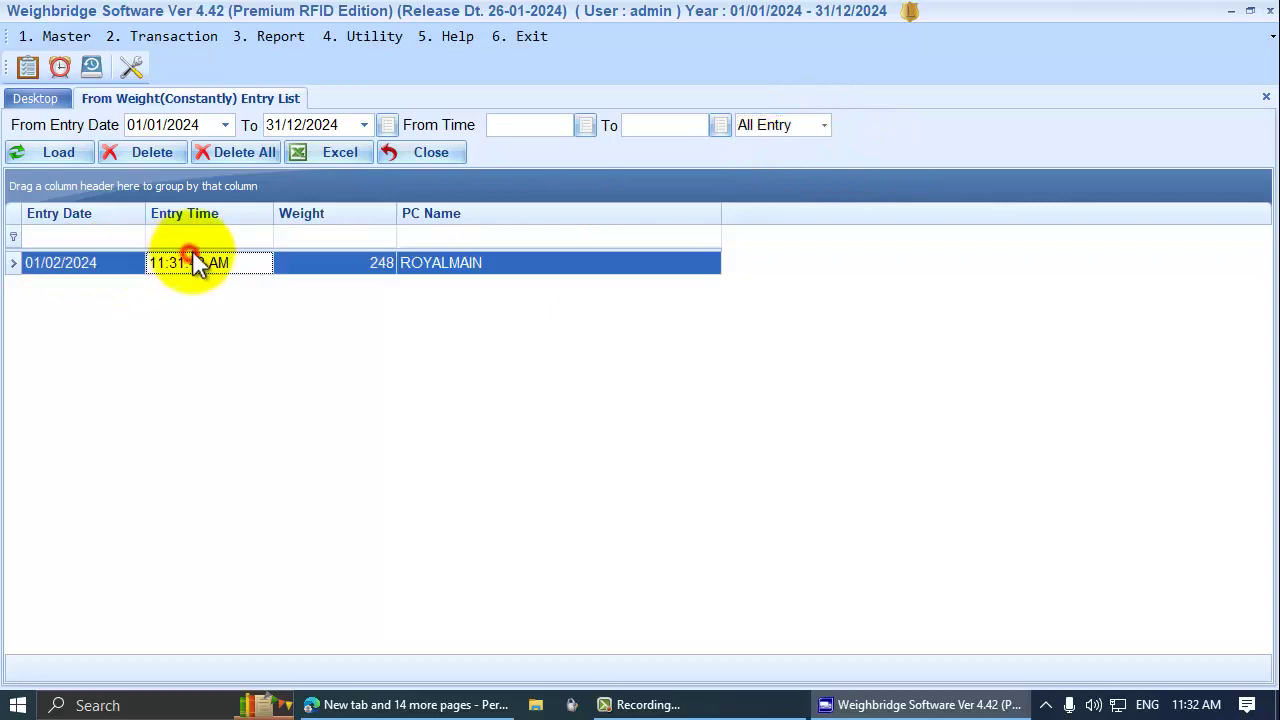
click(429, 153)
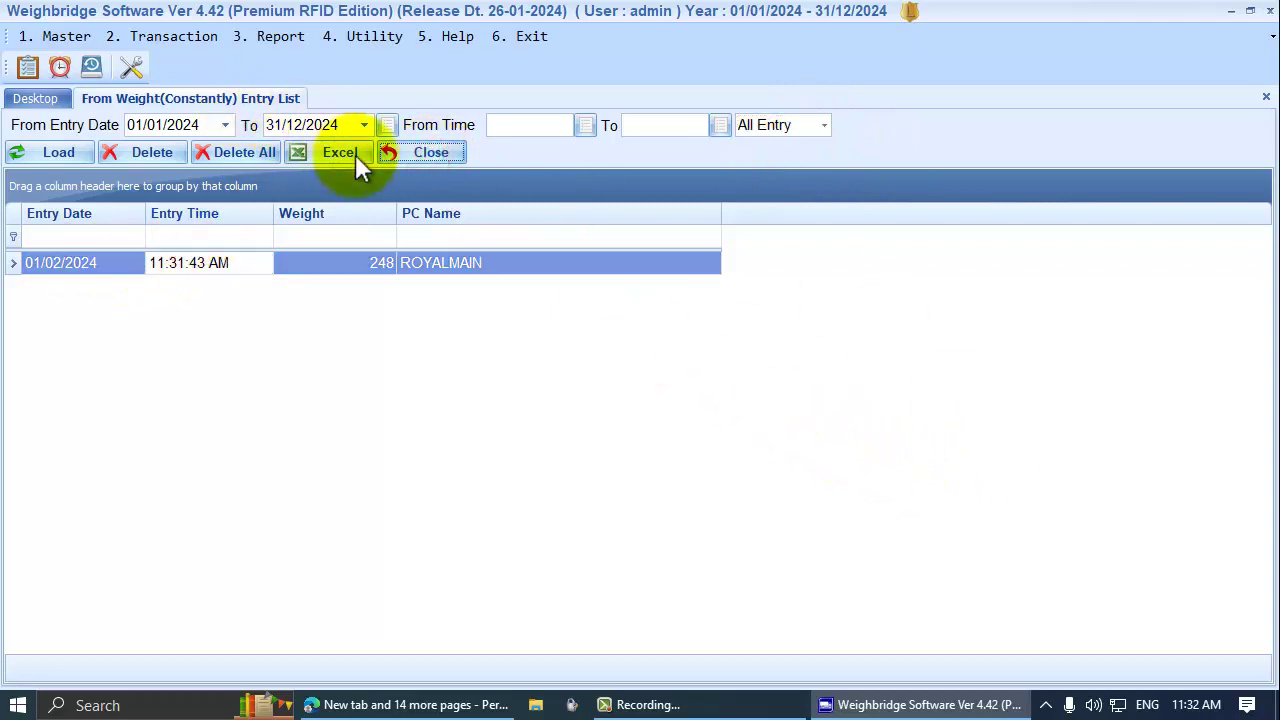
click(433, 152)
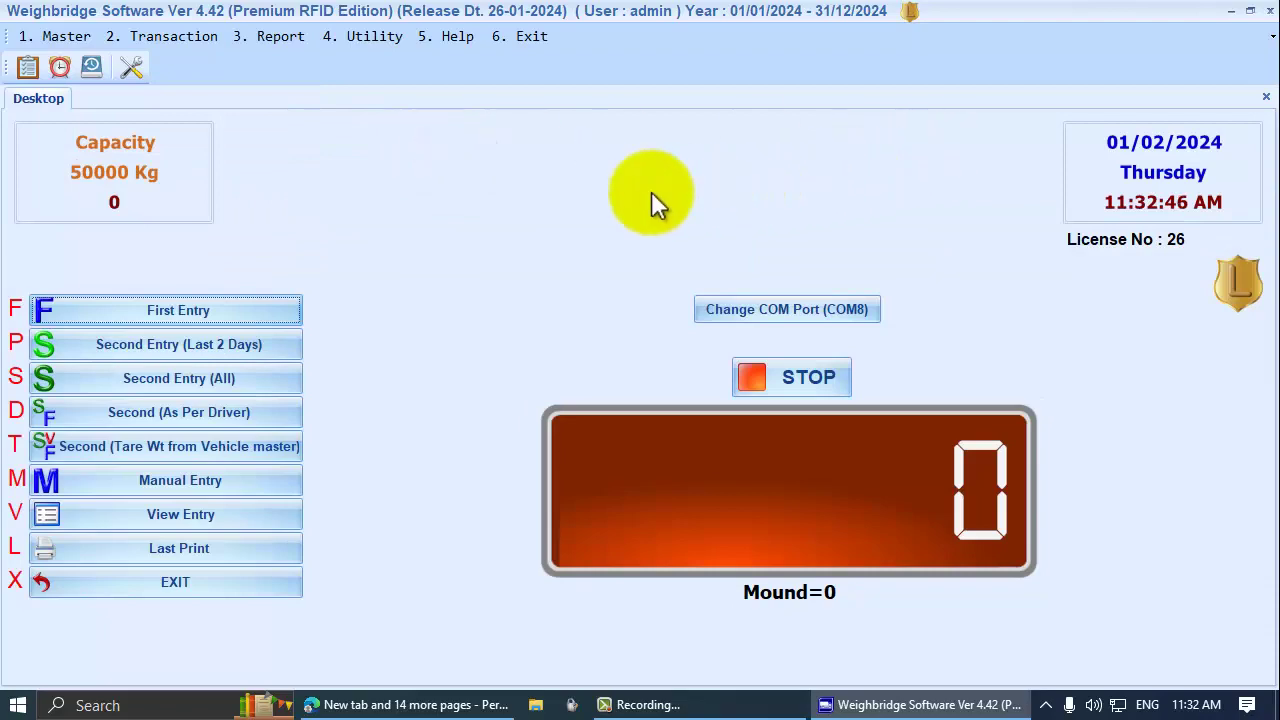